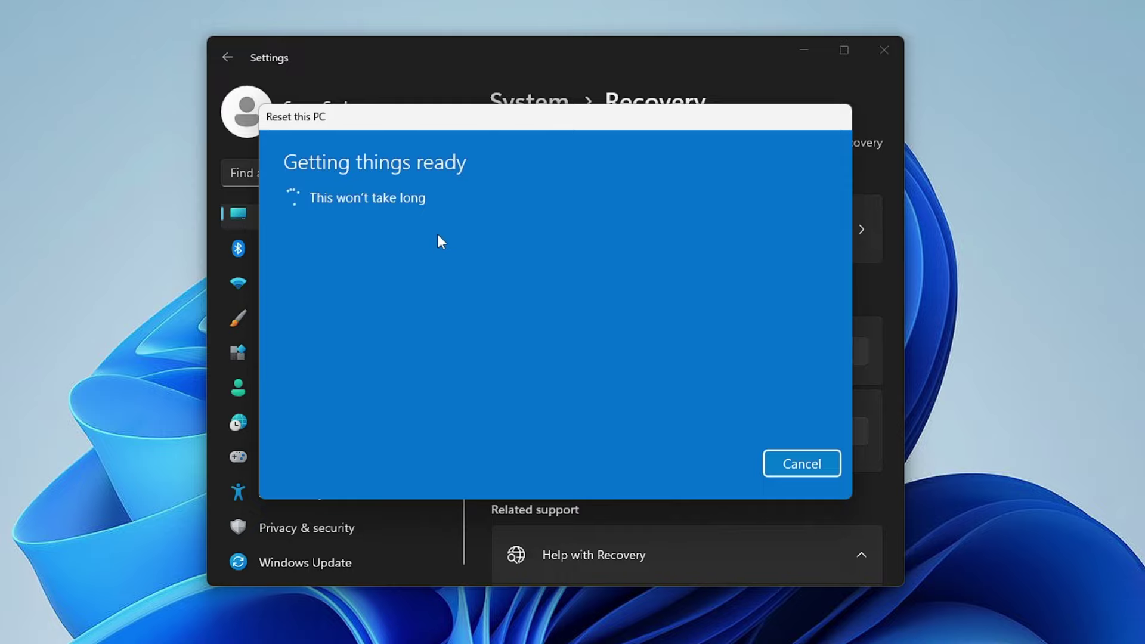
# Step: Move the failed Reset this PC dialog aside and leave only the desktop showing
pyautogui.moveTo(372, 126); pyautogui.dragTo(418, 145)
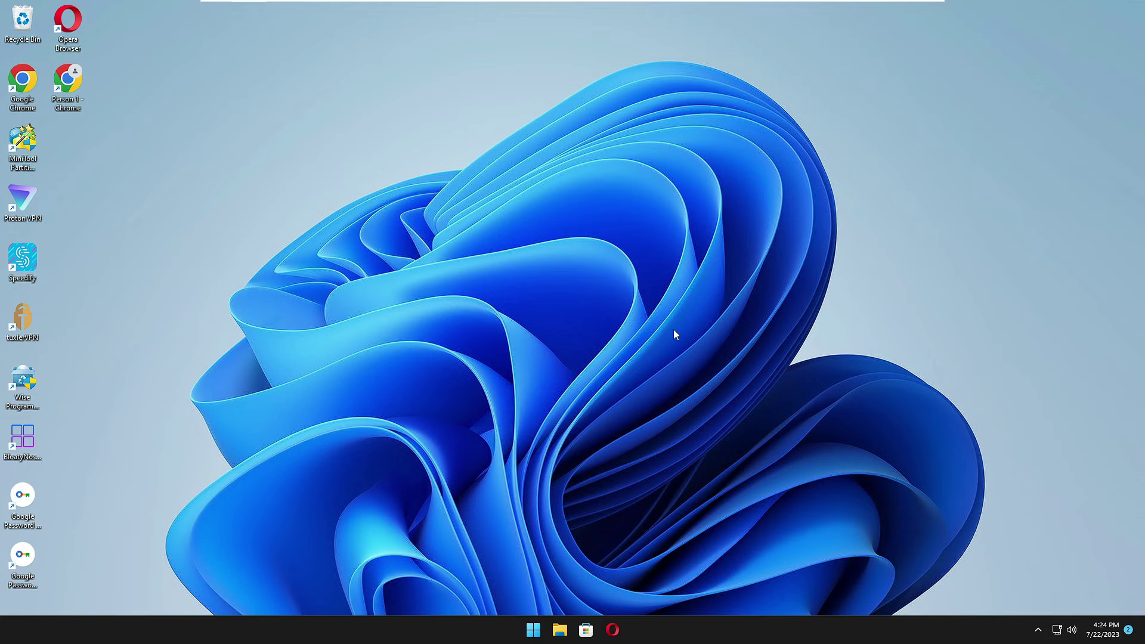
# Step: Reopen Settings, go to Recovery via Windows Update > Advanced options, and start Reset PC
pyautogui.rightClick(534, 629)
pyautogui.click(501, 500)
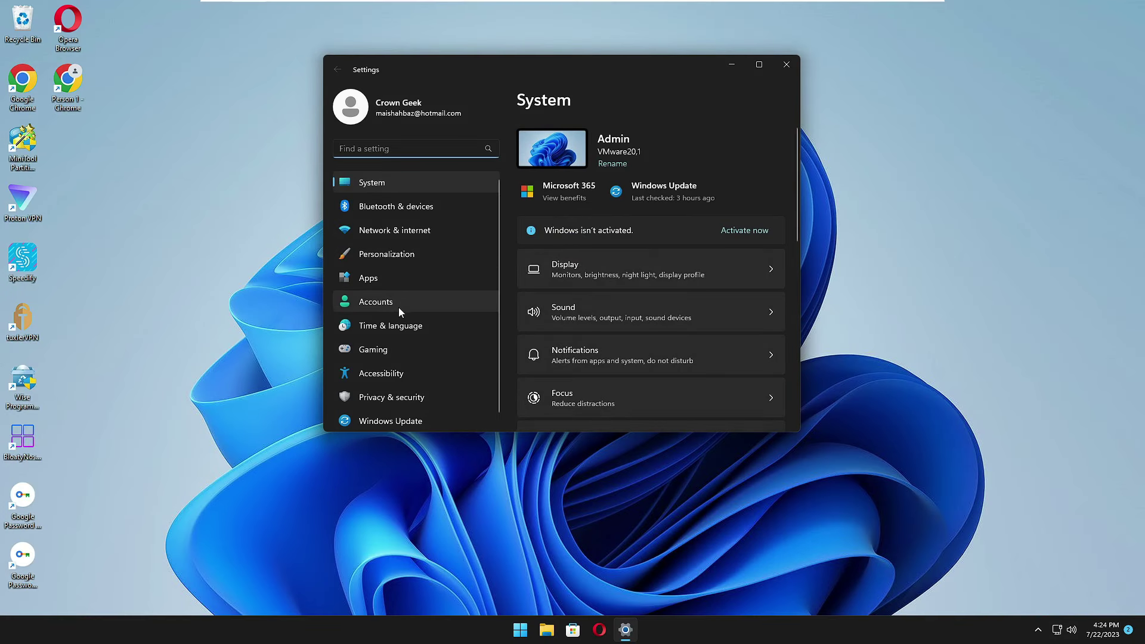
pyautogui.click(380, 416)
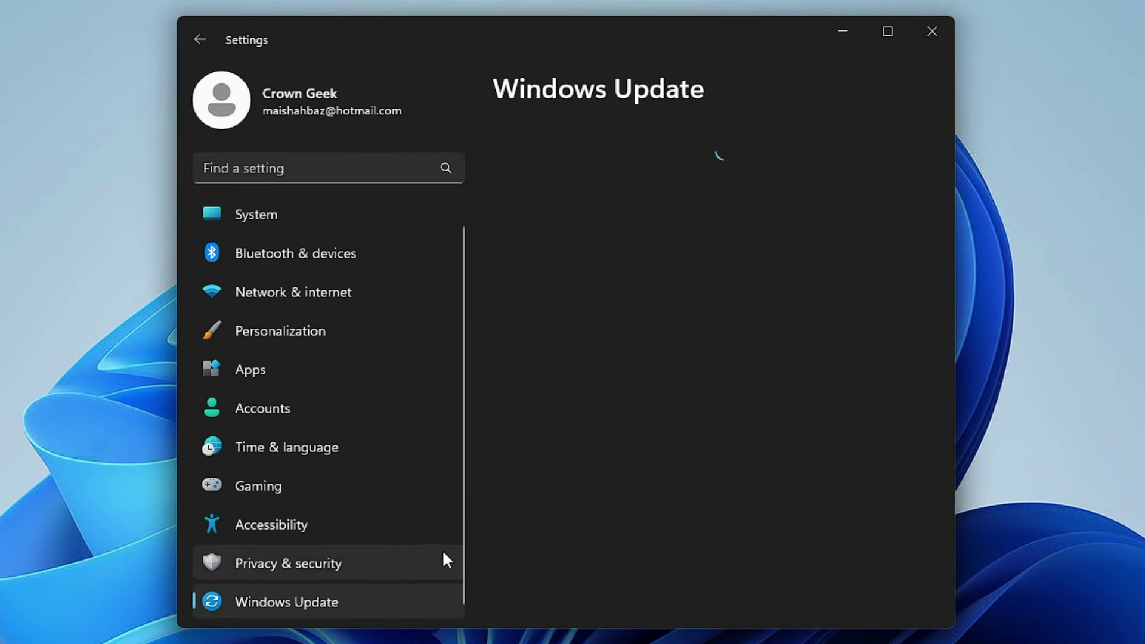
pyautogui.scroll(-3, 629, 511)
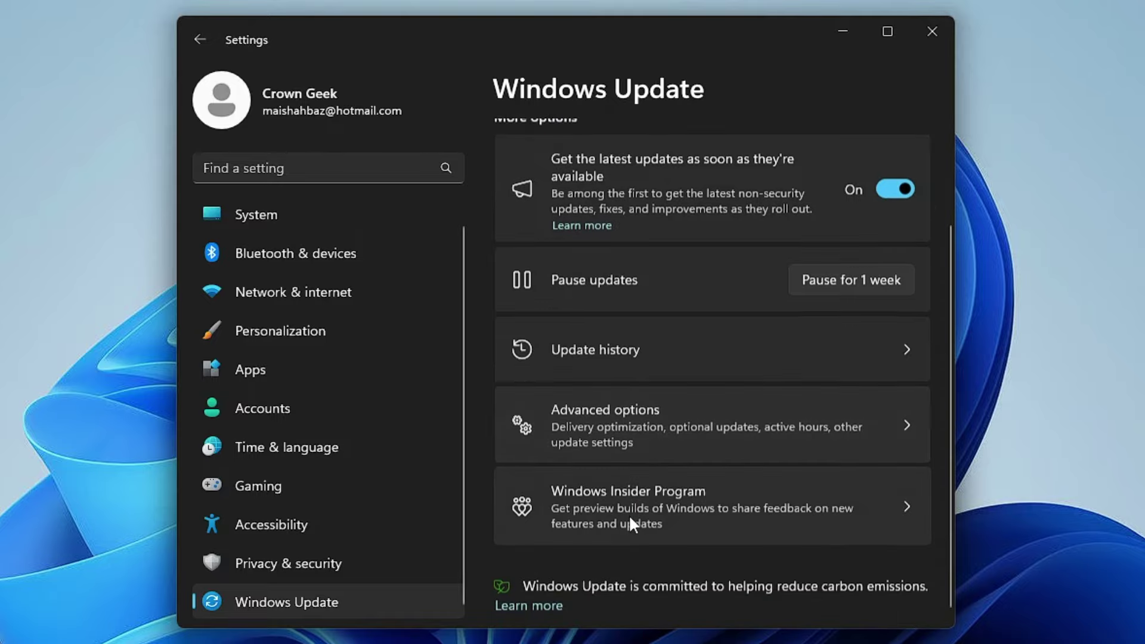
pyautogui.click(629, 427)
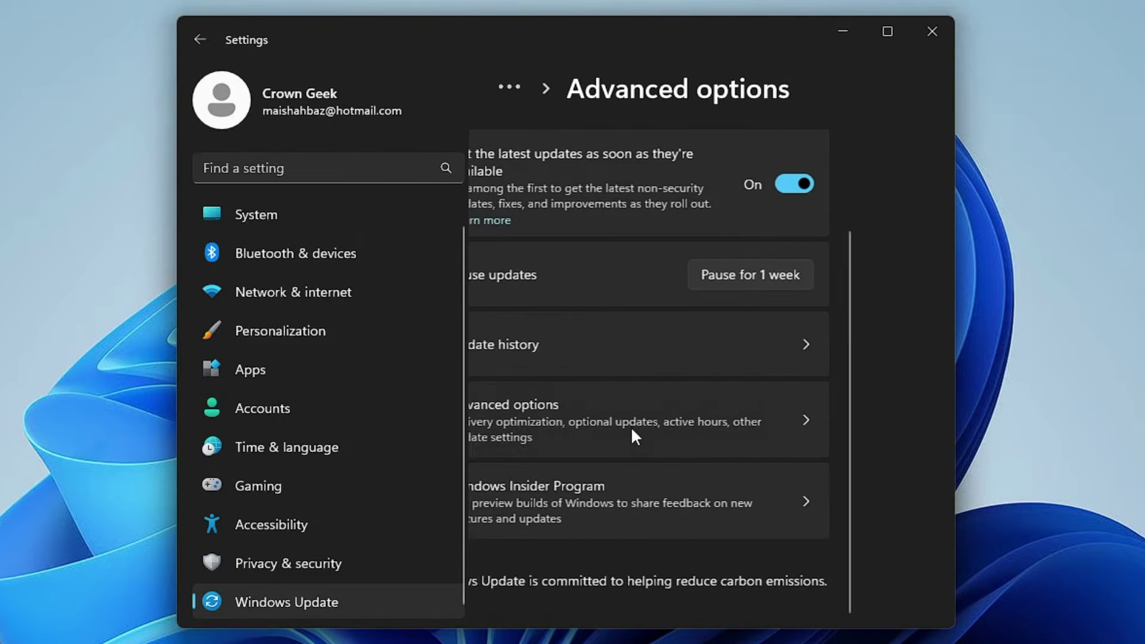
pyautogui.scroll(-5, 626, 426)
pyautogui.scroll(-1, 621, 450)
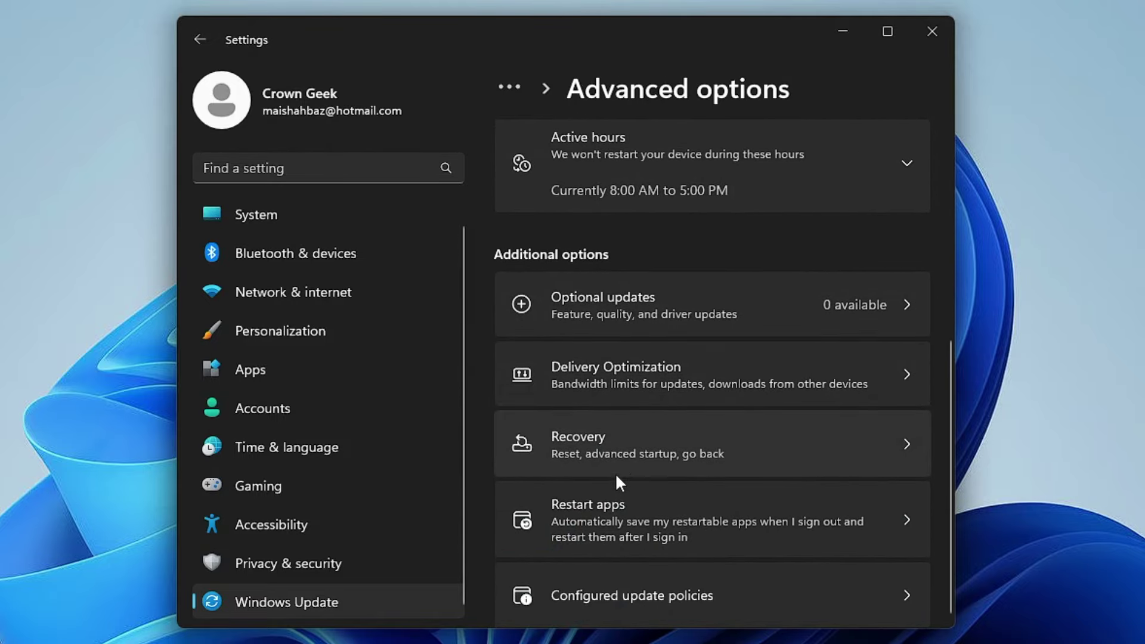
pyautogui.click(626, 440)
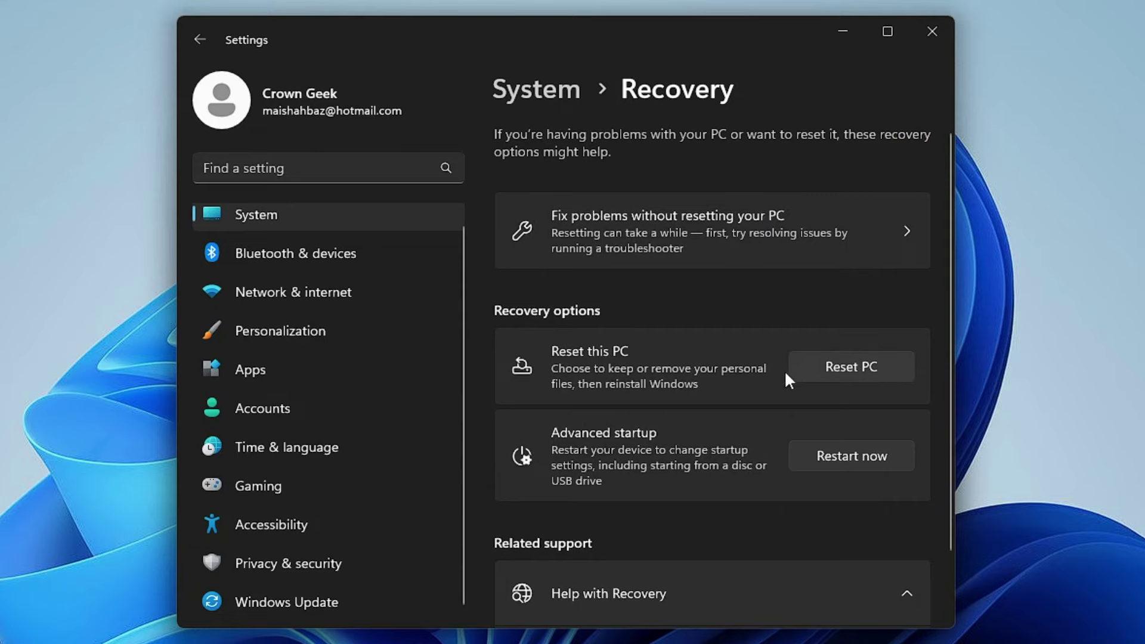
pyautogui.click(832, 372)
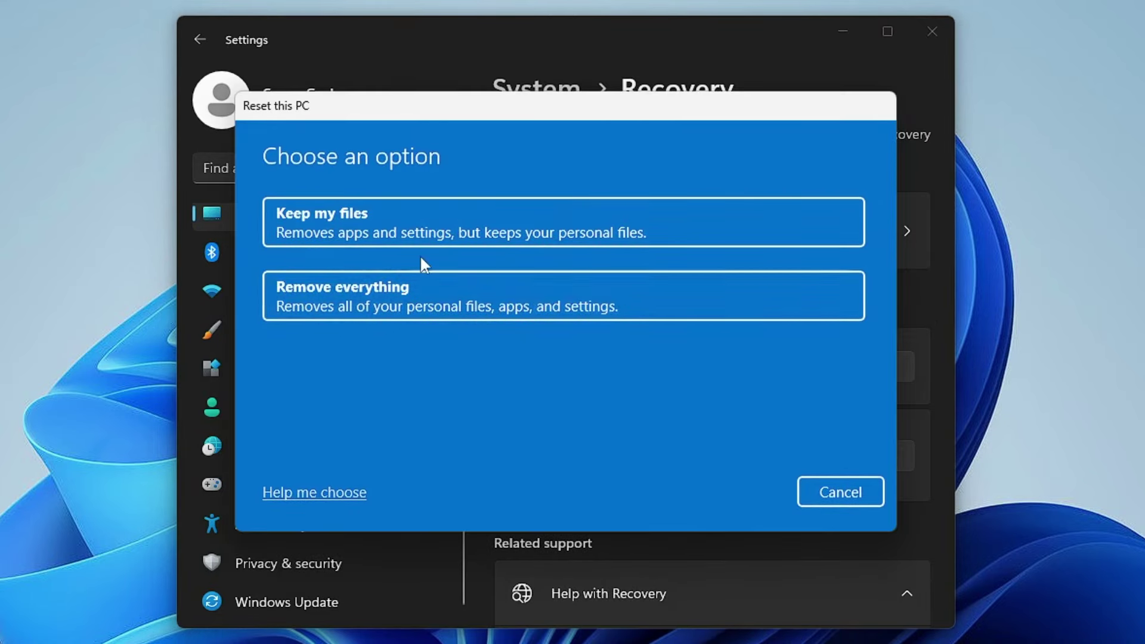
# Step: Choose Keep my files, then close the 'Could not find the recovery environment' error
pyautogui.click(434, 235)
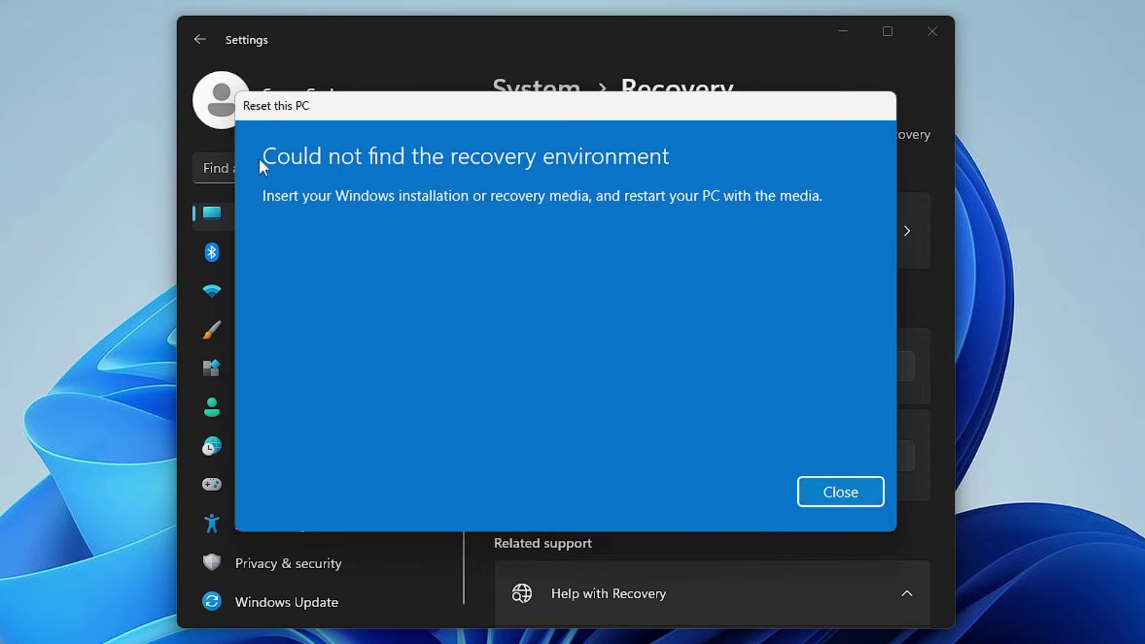
pyautogui.moveTo(396, 113); pyautogui.dragTo(450, 135)
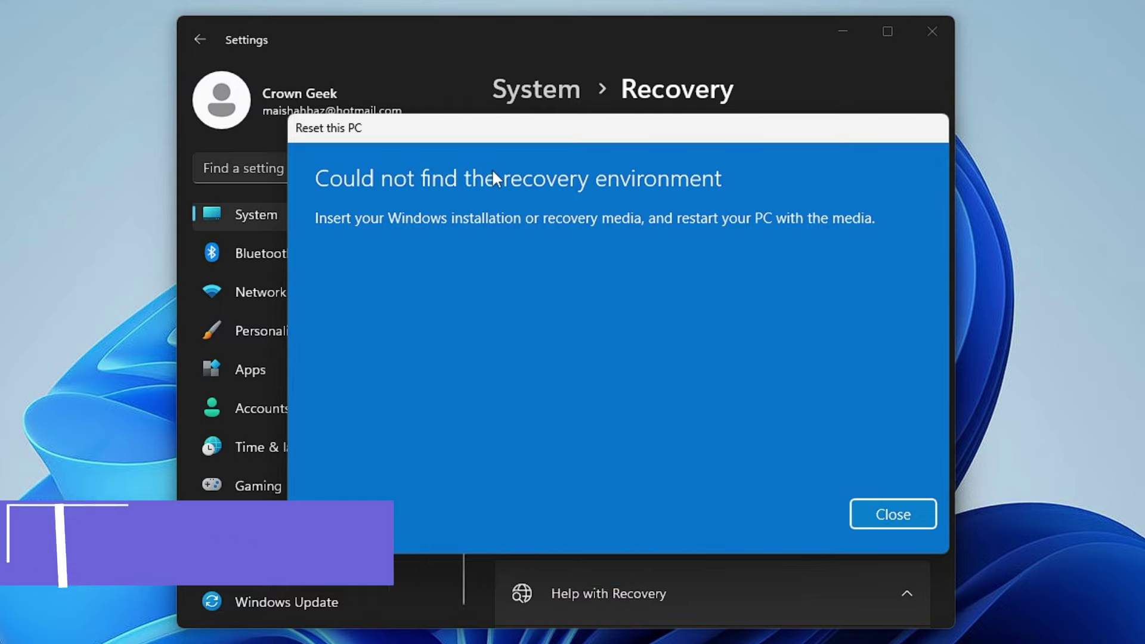
pyautogui.click(897, 514)
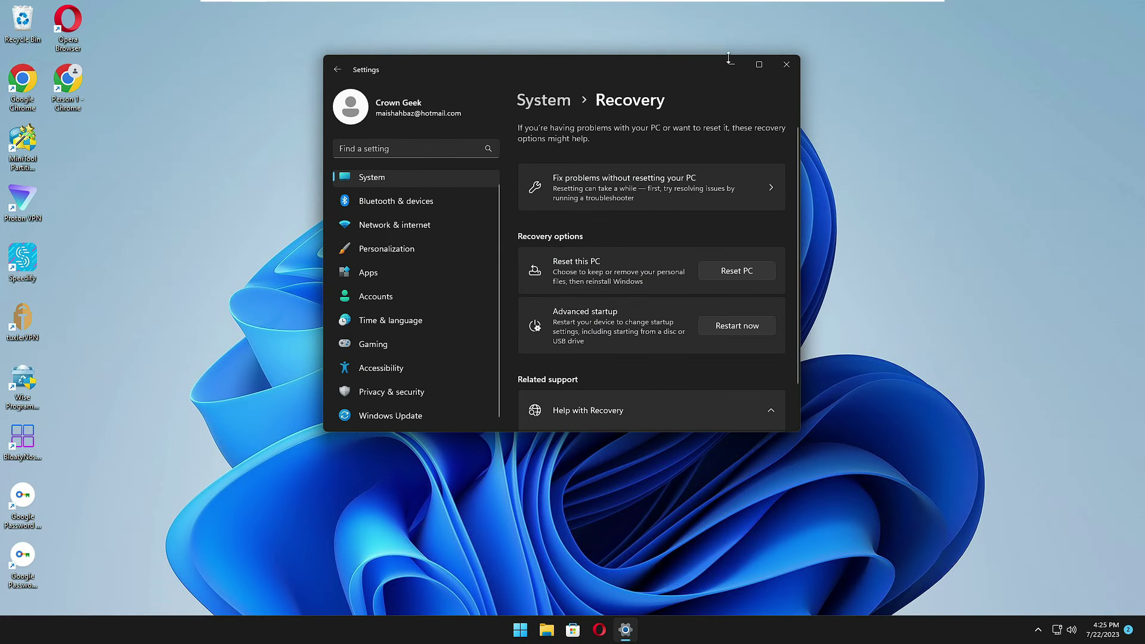
# Step: Open Disk Management maximized and select Disk 0's 674 MB Recovery Partition
pyautogui.click(730, 64)
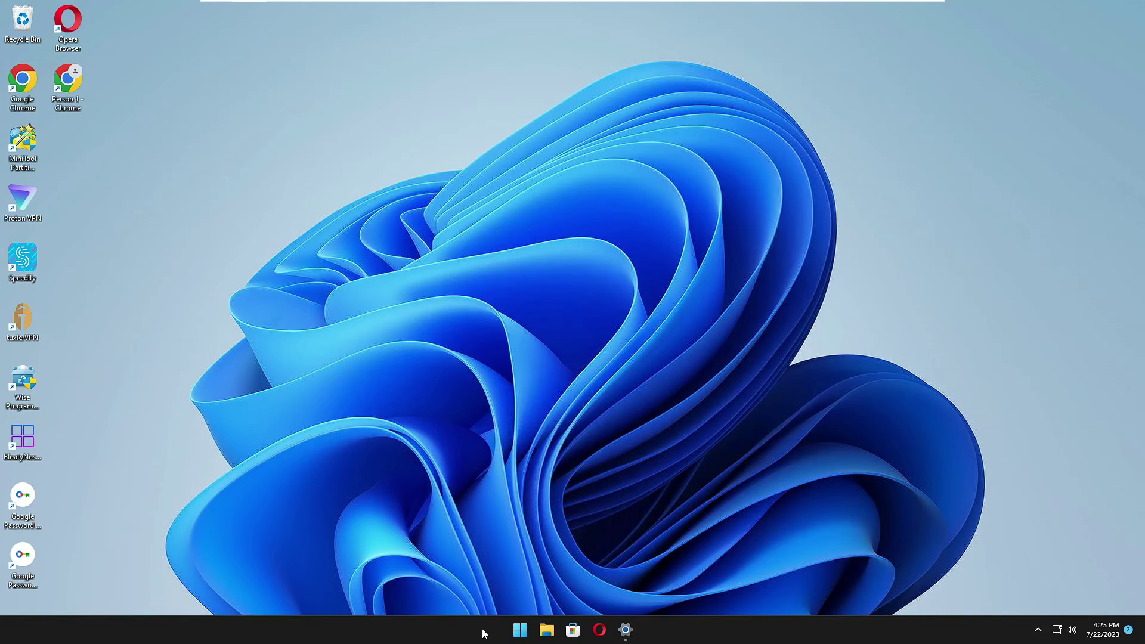
pyautogui.rightClick(521, 630)
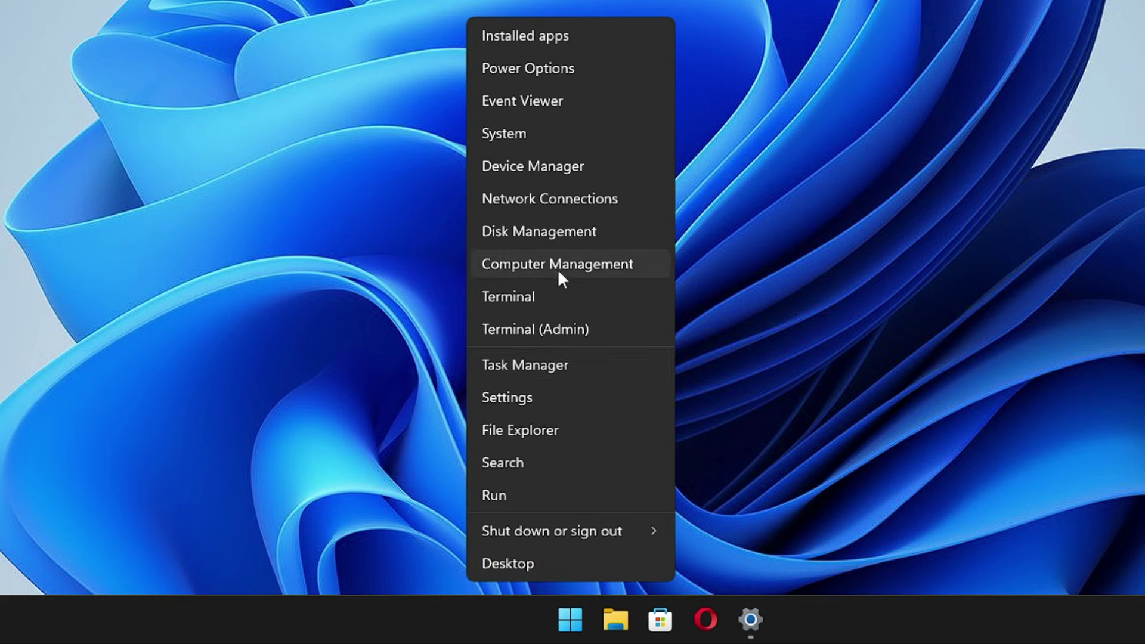
pyautogui.click(550, 235)
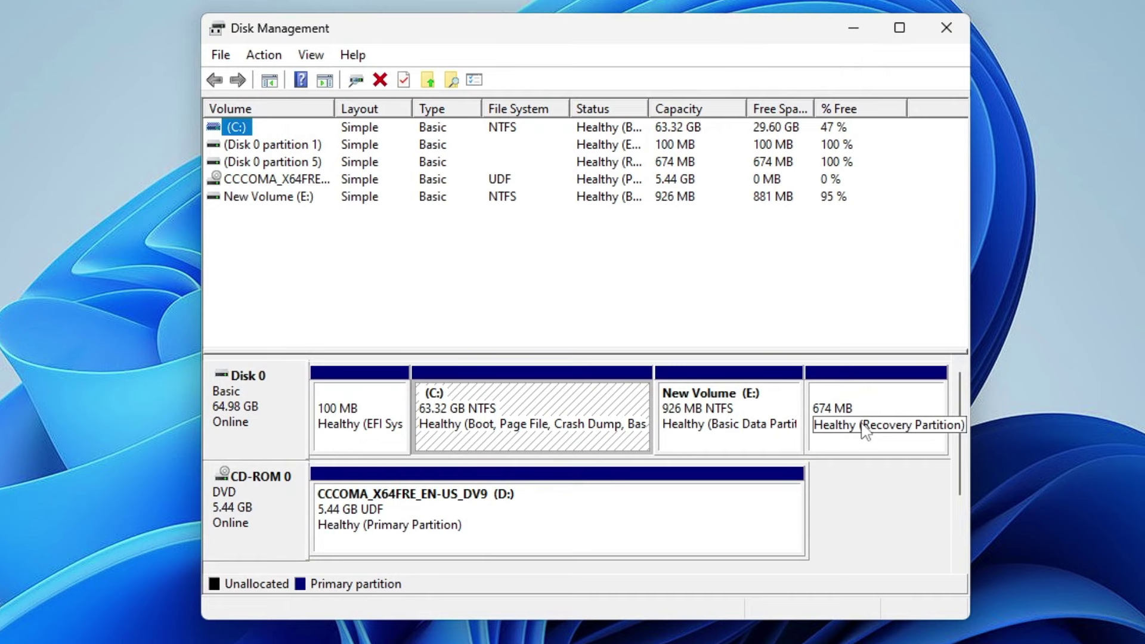
pyautogui.moveTo(970, 320); pyautogui.dragTo(1143, 320)
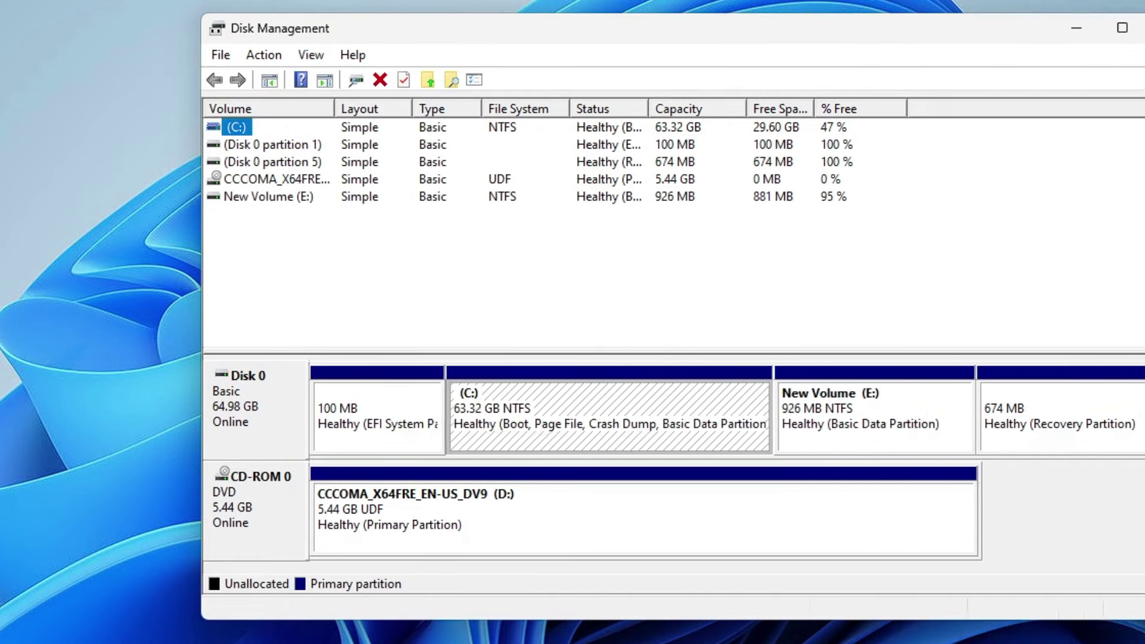
pyautogui.doubleClick(816, 20)
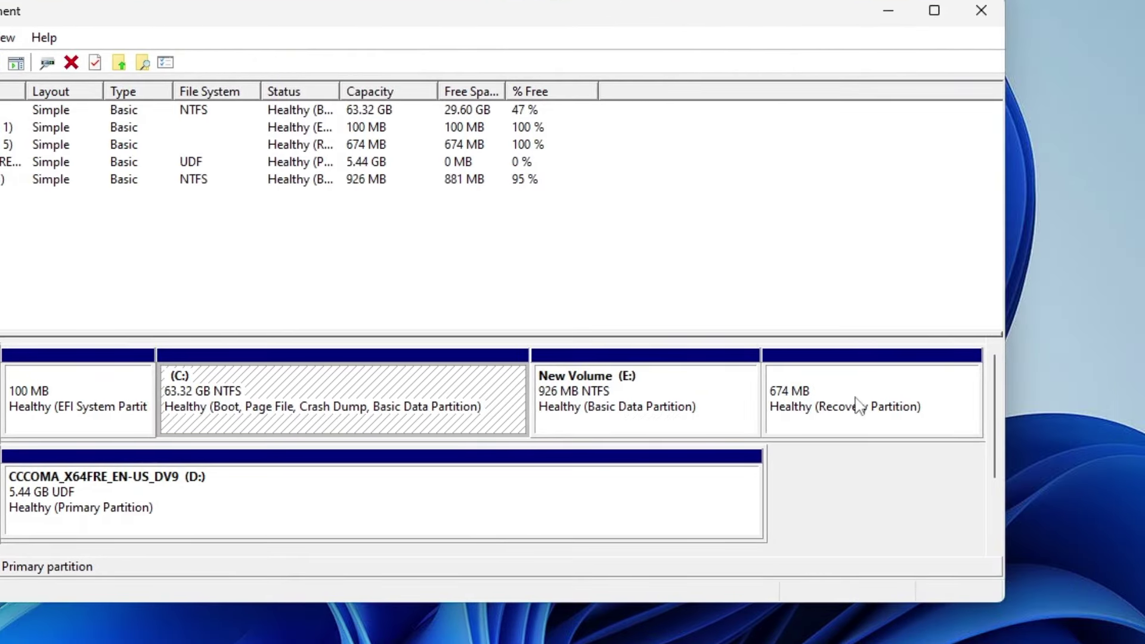
pyautogui.click(991, 407)
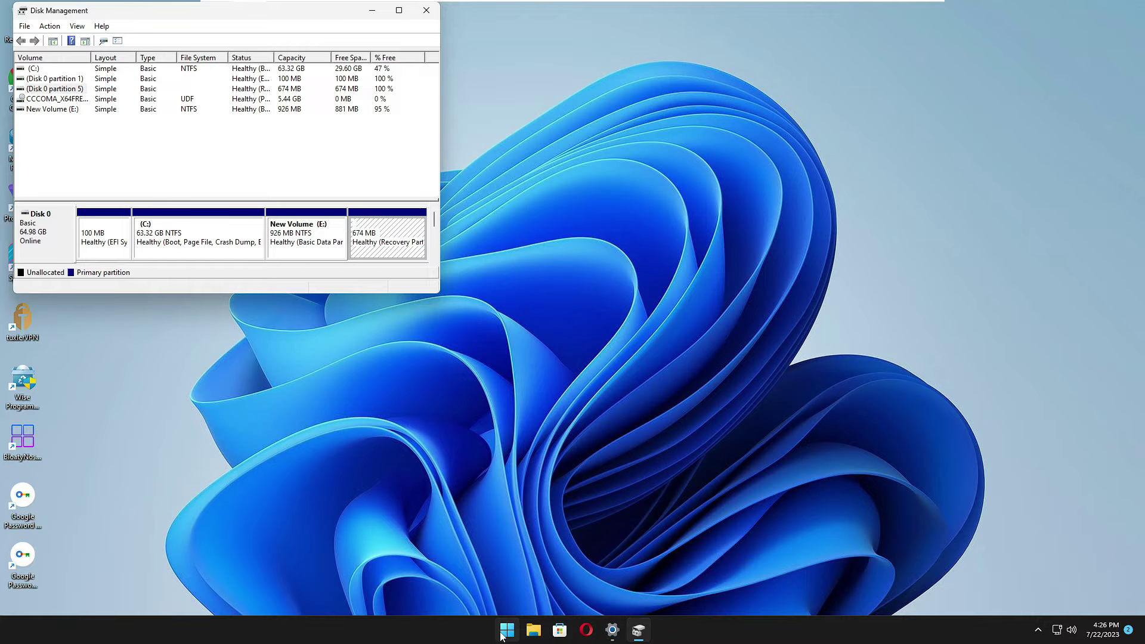
# Step: Launch Command Prompt as administrator from Start, approving the UAC prompt
pyautogui.press('super')
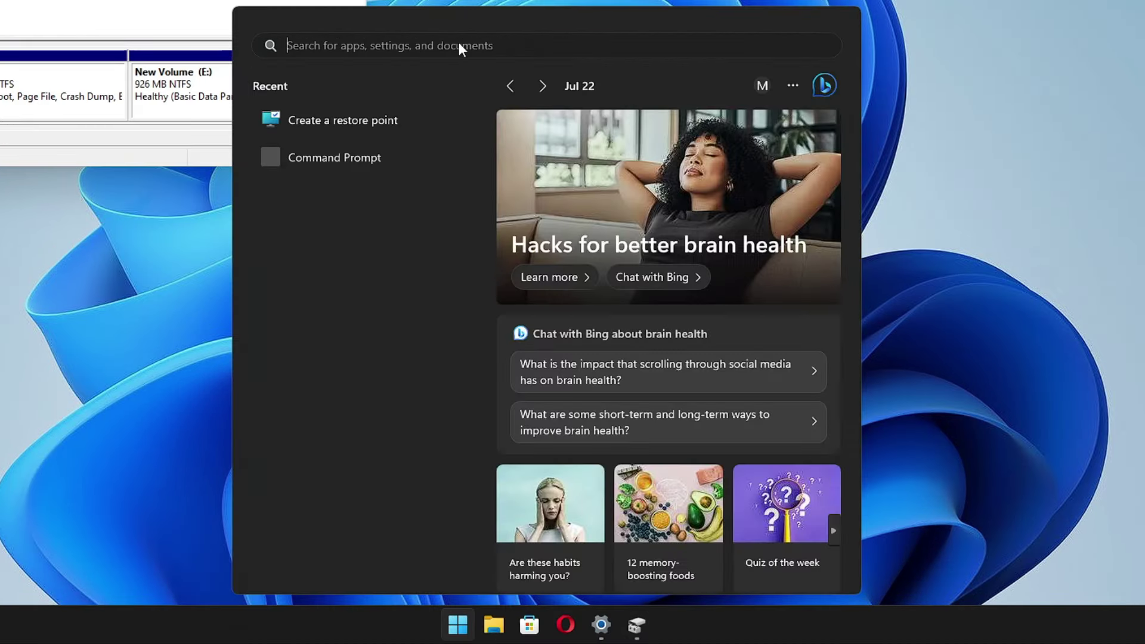
pyautogui.write('cmd')
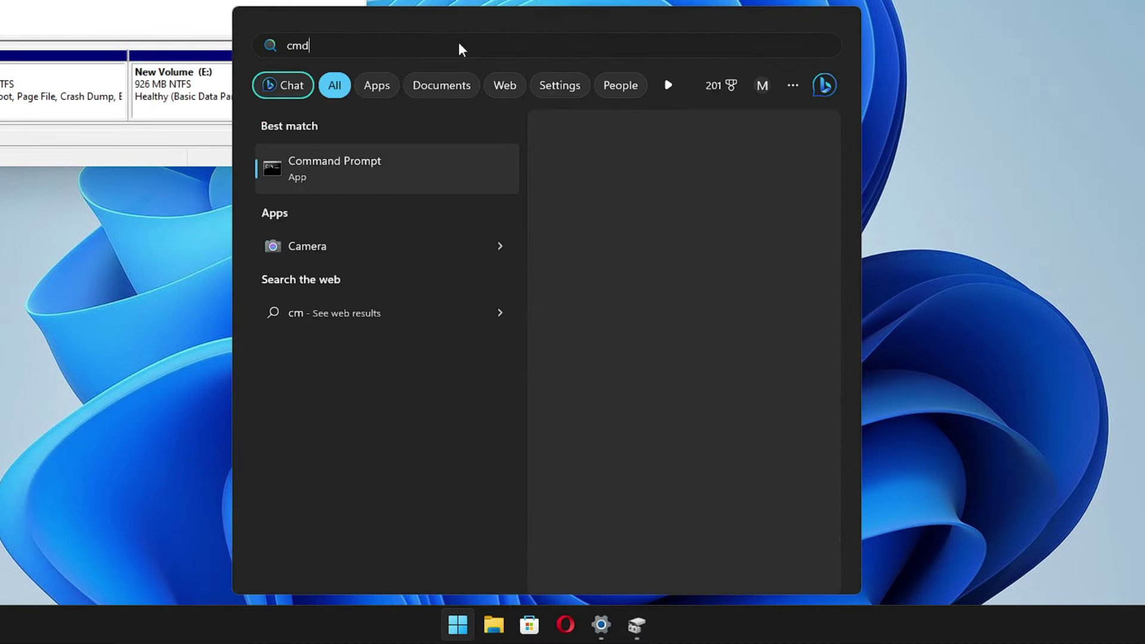
pyautogui.rightClick(363, 164)
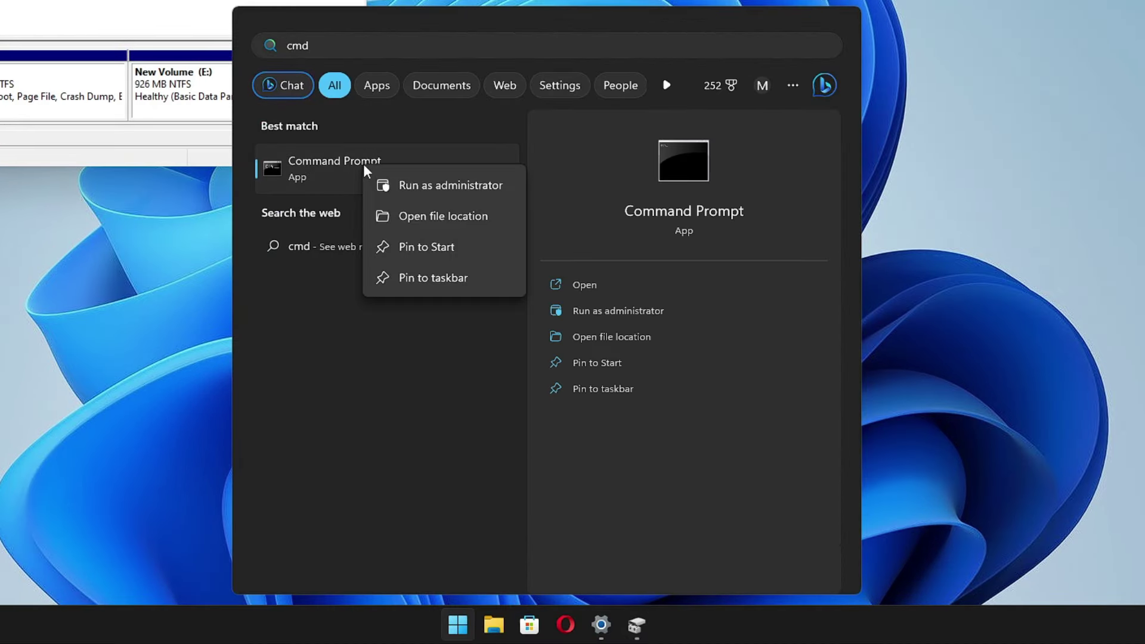
pyautogui.click(428, 188)
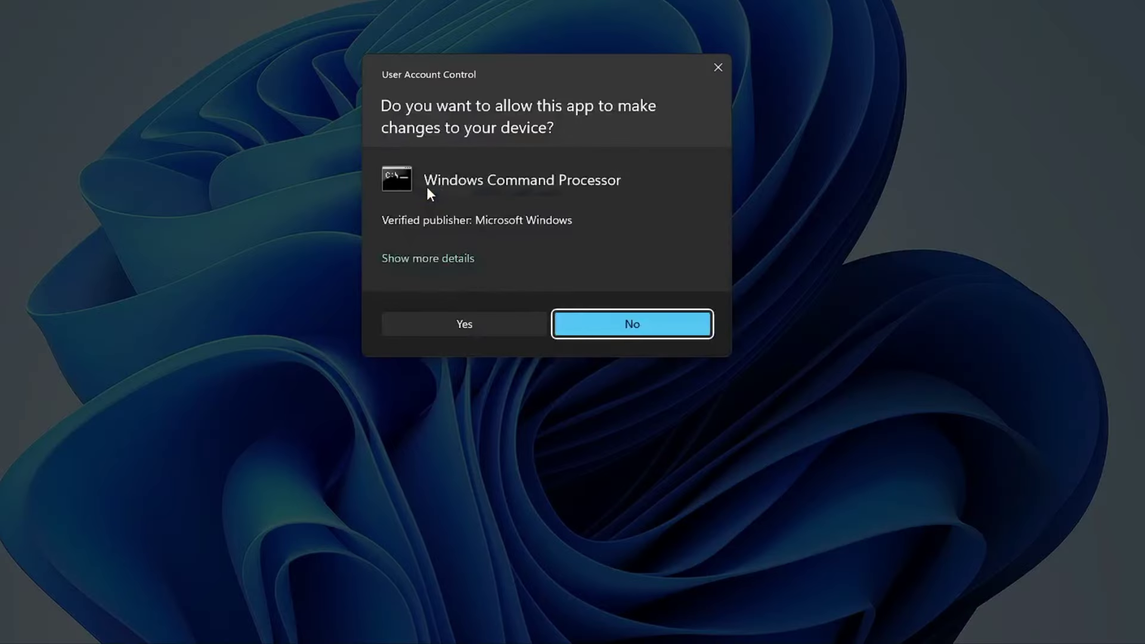
pyautogui.click(450, 320)
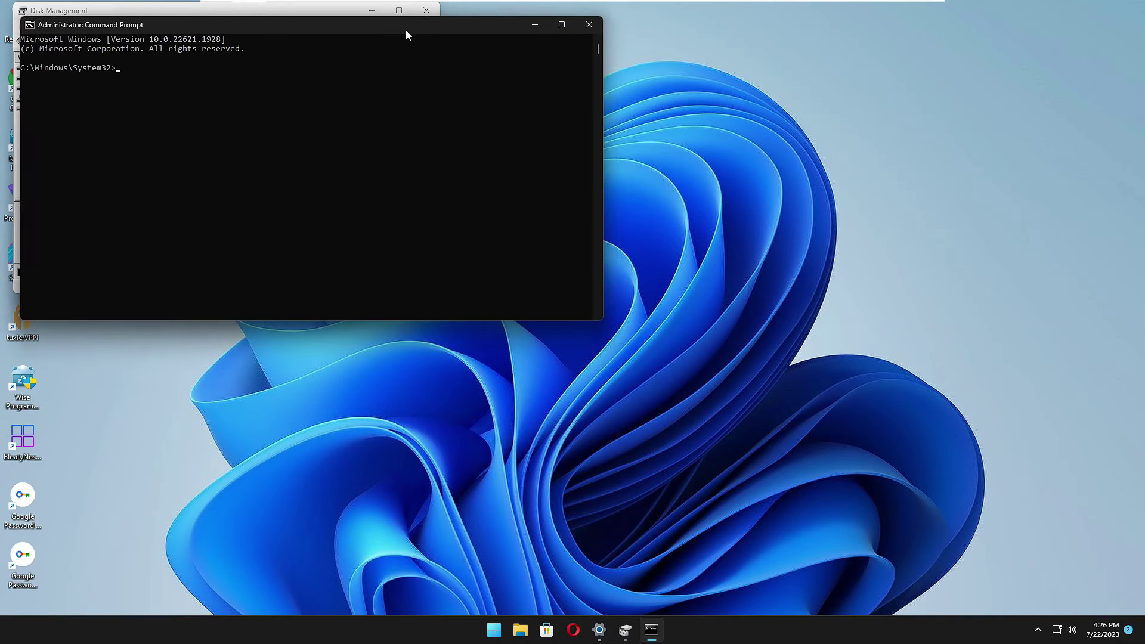
pyautogui.moveTo(406, 30)
pyautogui.mouseDown()
pyautogui.moveTo(675, 181)
pyautogui.moveTo(714, 189)
pyautogui.mouseUp()
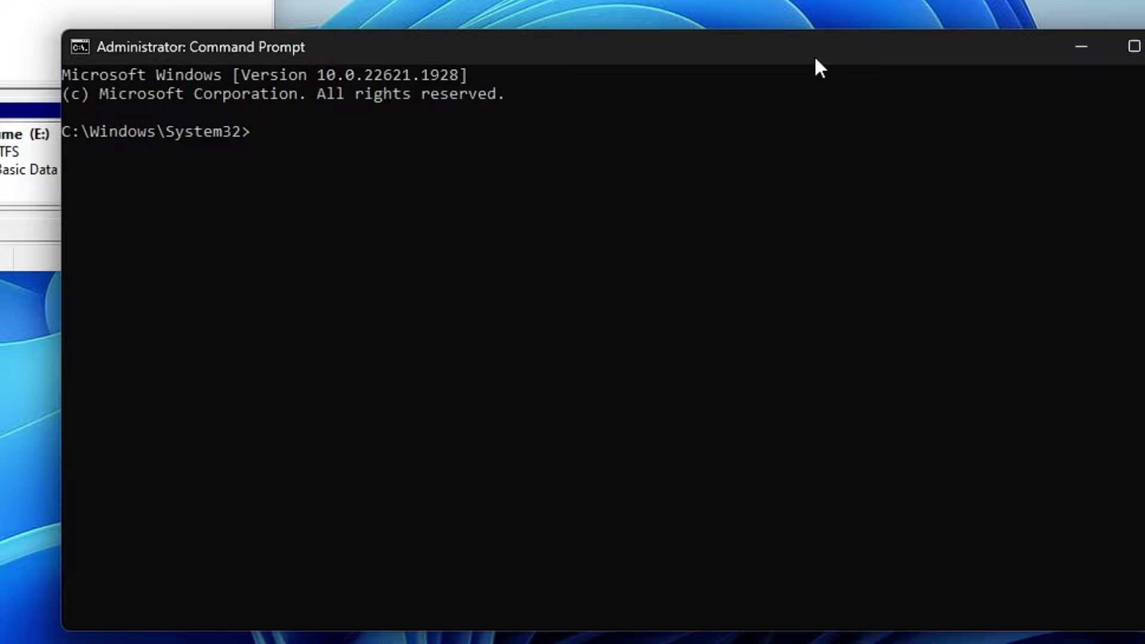
pyautogui.write('rea')
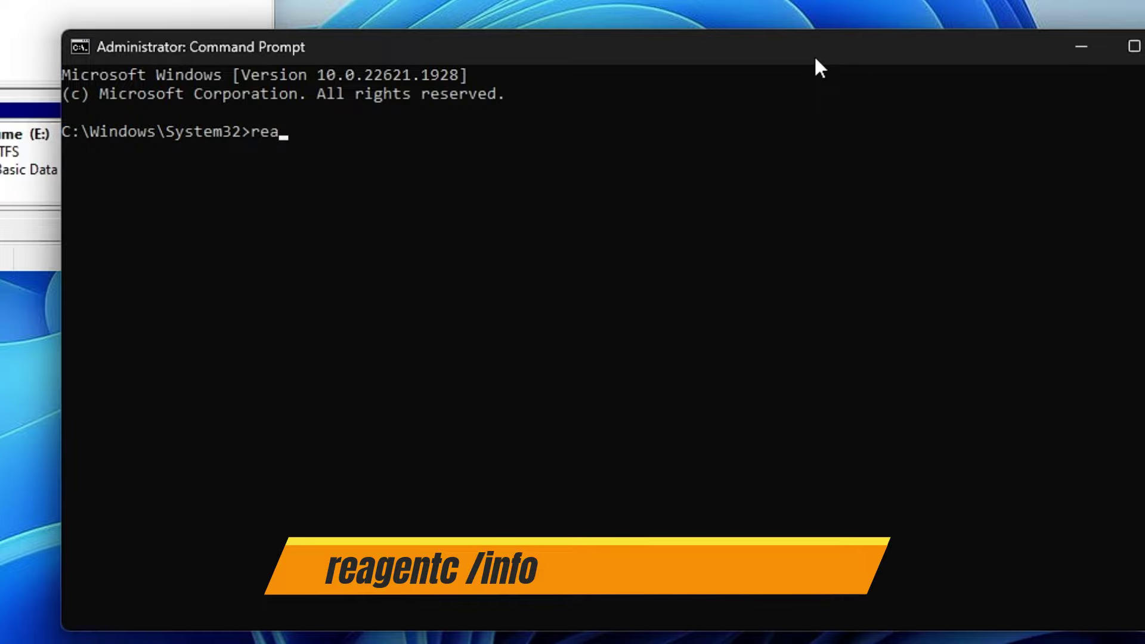
pyautogui.write('gentc')
pyautogui.write(' /info')
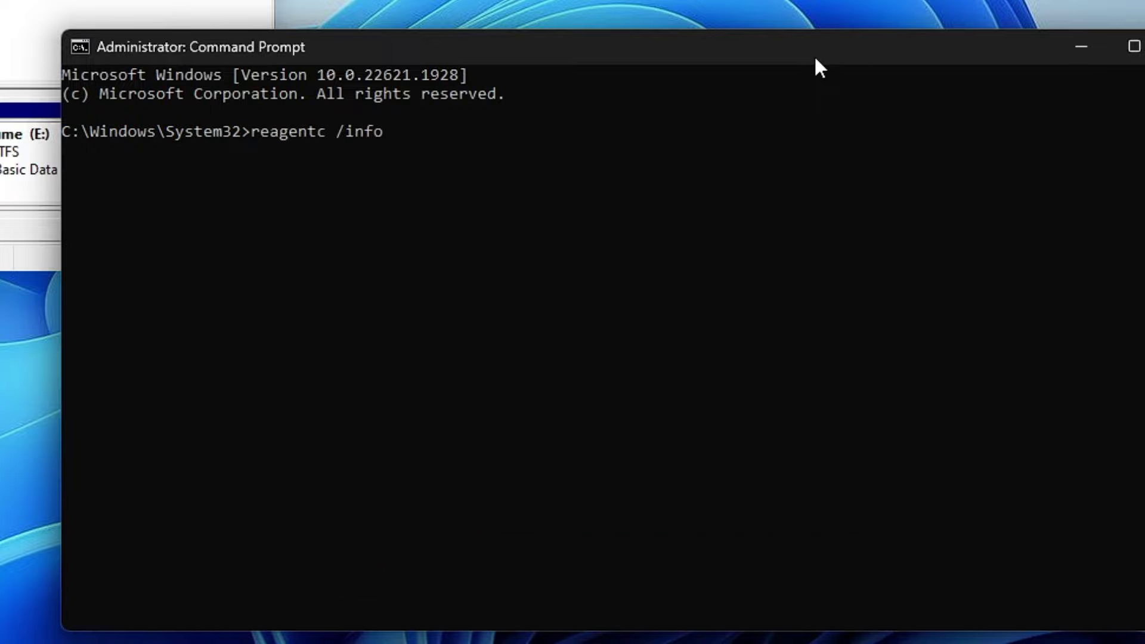
# Step: Run reagentc /info, showing Windows RE Disabled with no recovery location
pyautogui.press('Return')
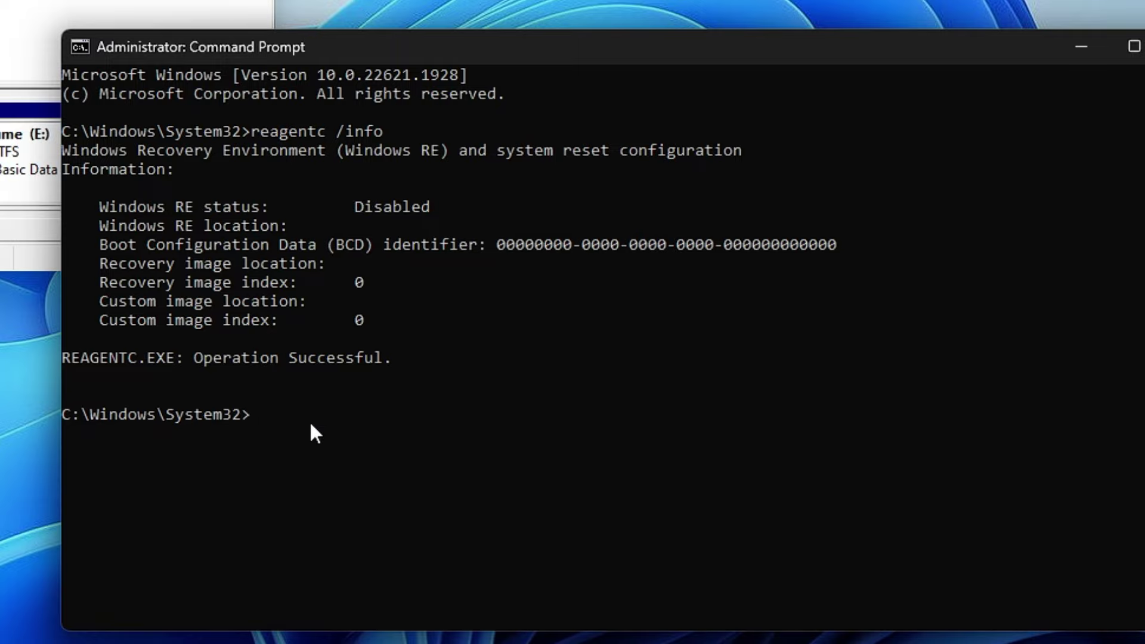
pyautogui.write('reagentc ')
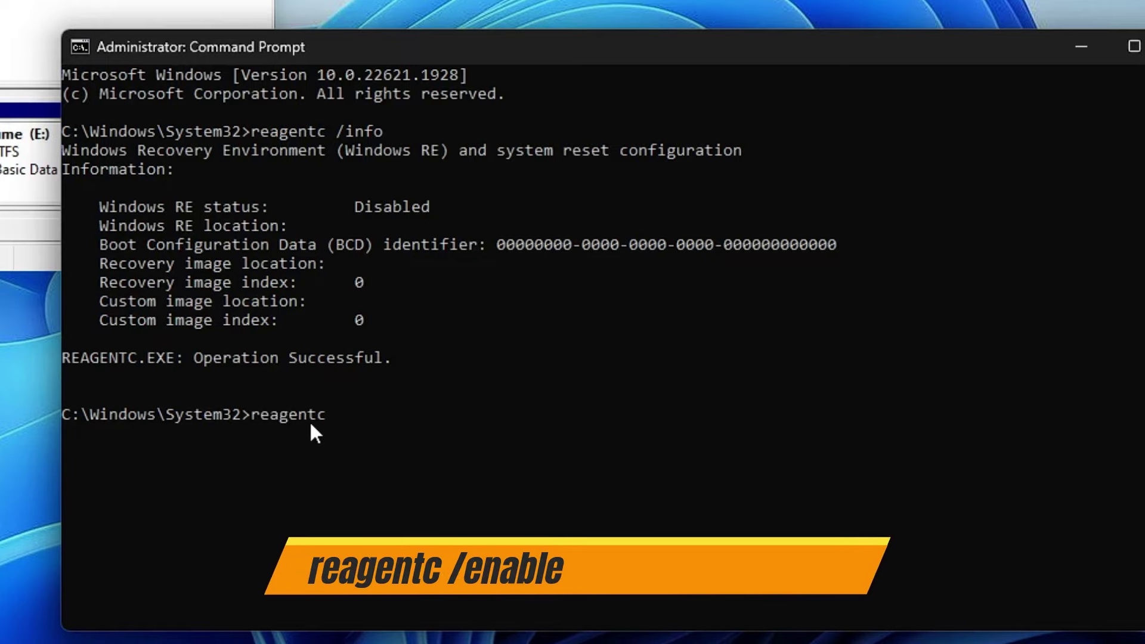
pyautogui.write('/enab')
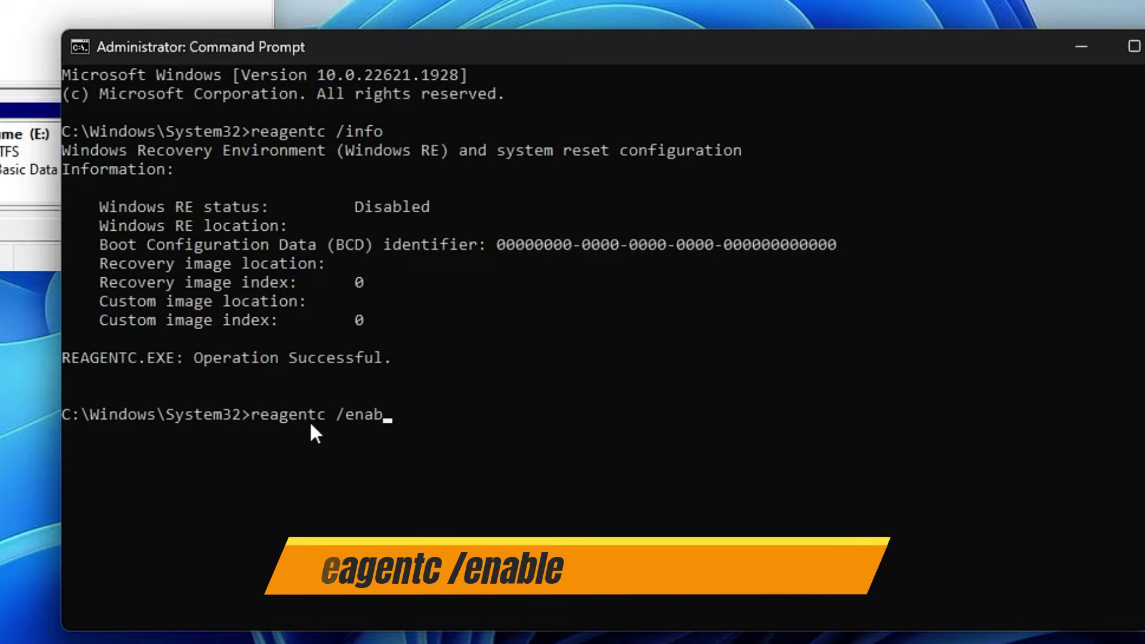
pyautogui.write('le')
# Step: Run reagentc /enable, then reagentc /info to confirm Windows RE is Enabled
pyautogui.press('Return')
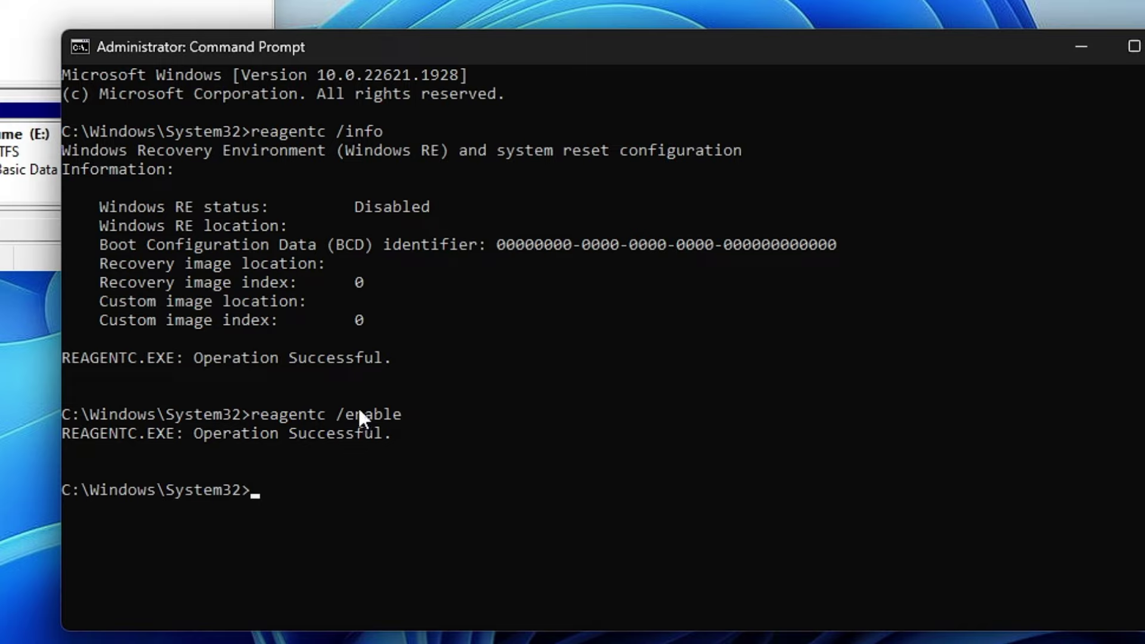
pyautogui.write('re')
pyautogui.press('F8')
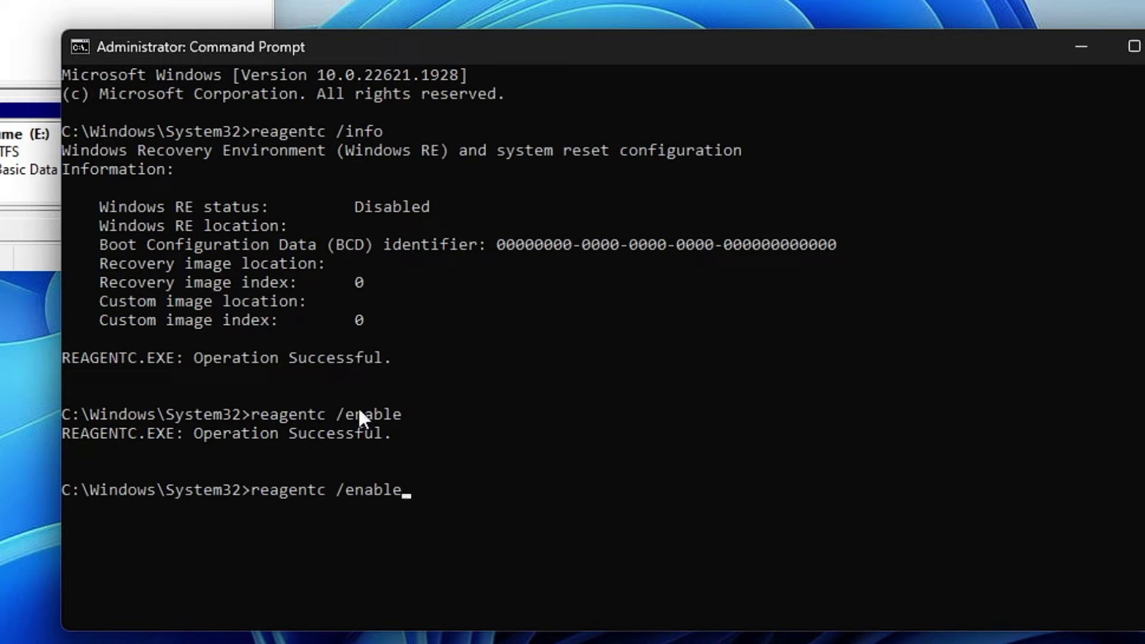
pyautogui.press('BackSpace')
pyautogui.press('BackSpace')
pyautogui.press('BackSpace')
pyautogui.press('BackSpace')
pyautogui.press('BackSpace')
pyautogui.press('BackSpace')
pyautogui.write('i')
pyautogui.write('nfo')
pyautogui.press('Return')
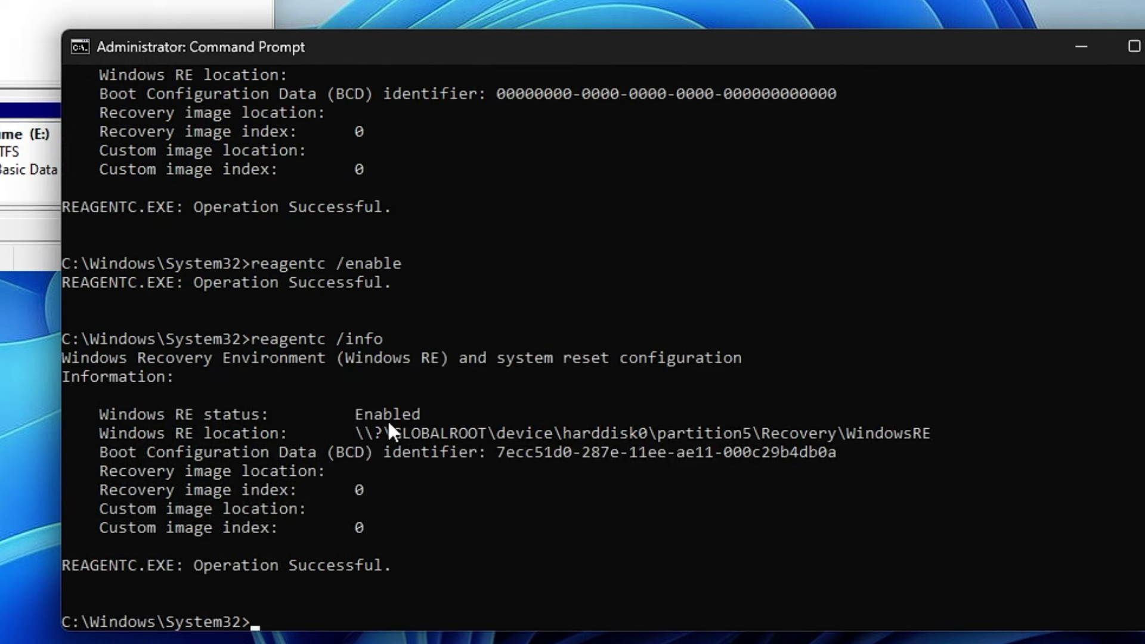
# Step: Select the partition5\Recovery\WindowsRE location text and minimize Command Prompt
pyautogui.moveTo(142, 431); pyautogui.dragTo(295, 434)
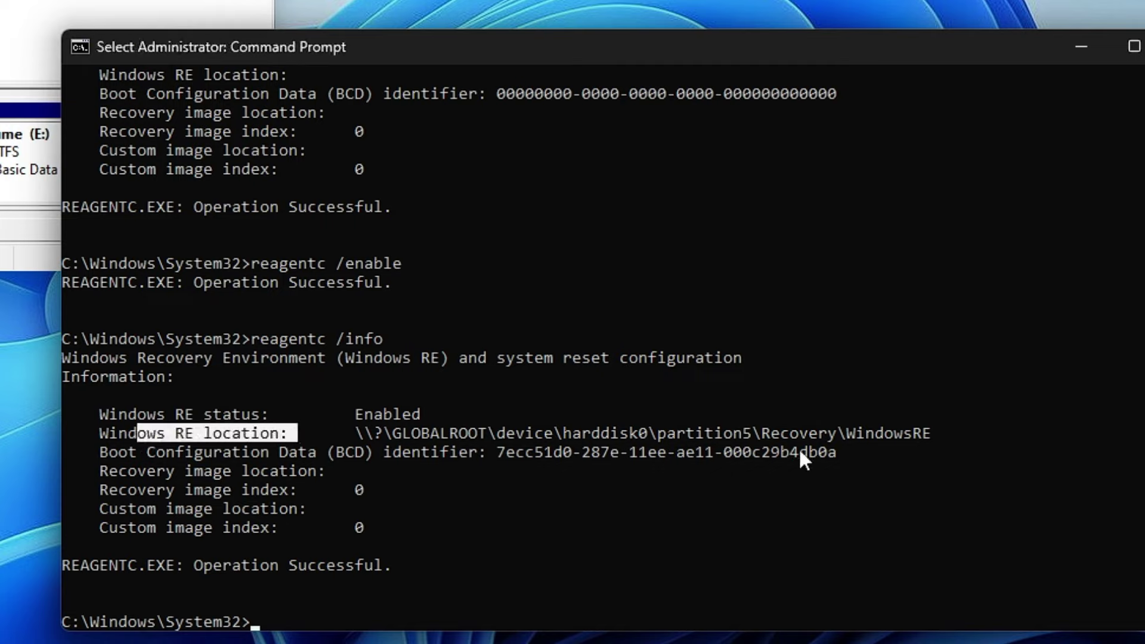
pyautogui.moveTo(809, 433); pyautogui.dragTo(921, 433)
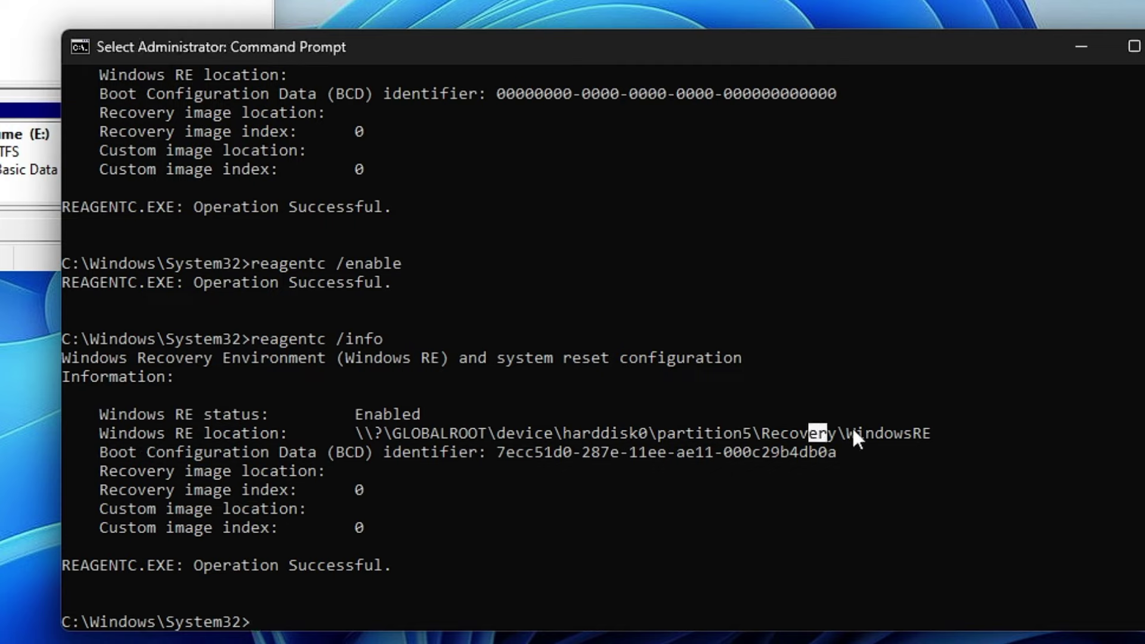
pyautogui.click(1081, 46)
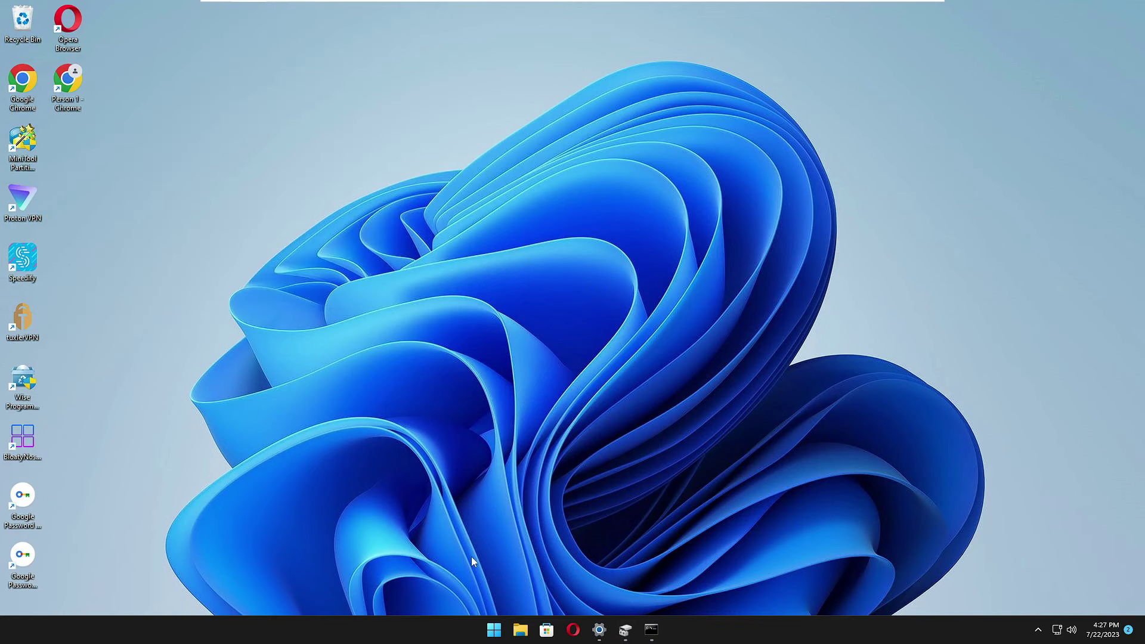
# Step: From Recovery, take Reset PC with Keep my files to 'Ready to reset this PC', then cancel
pyautogui.click(600, 630)
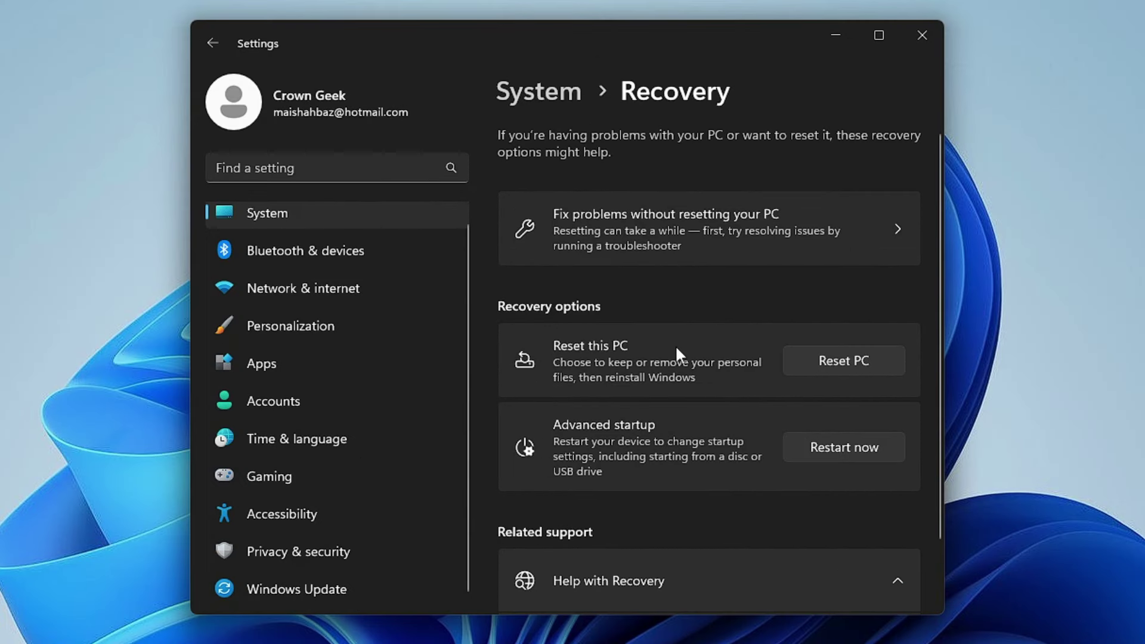
pyautogui.click(831, 359)
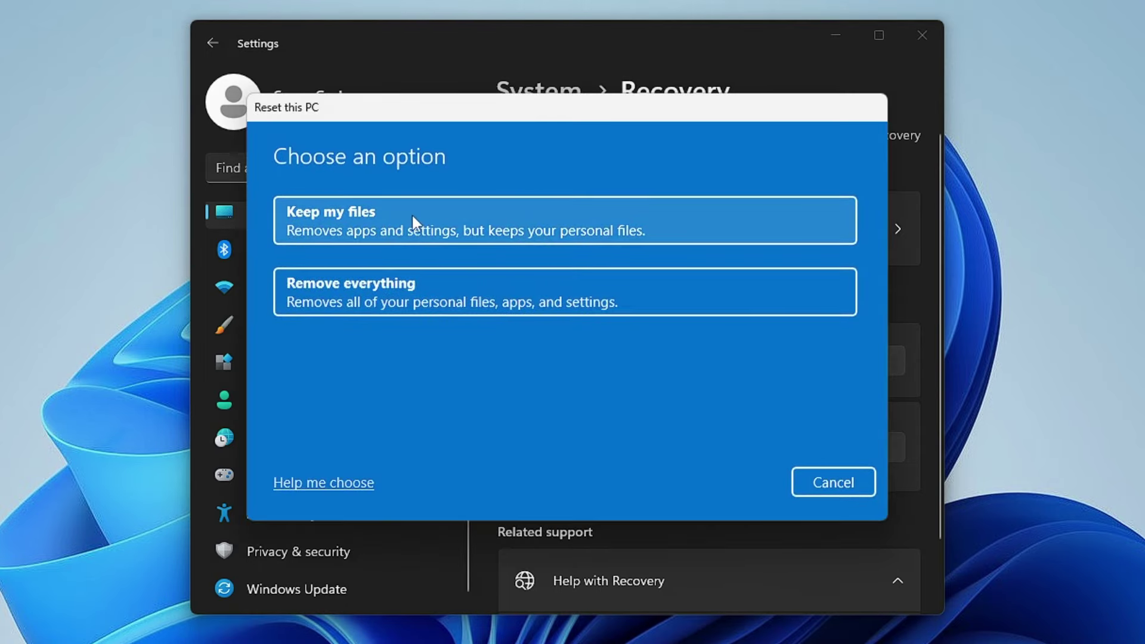
pyautogui.click(412, 216)
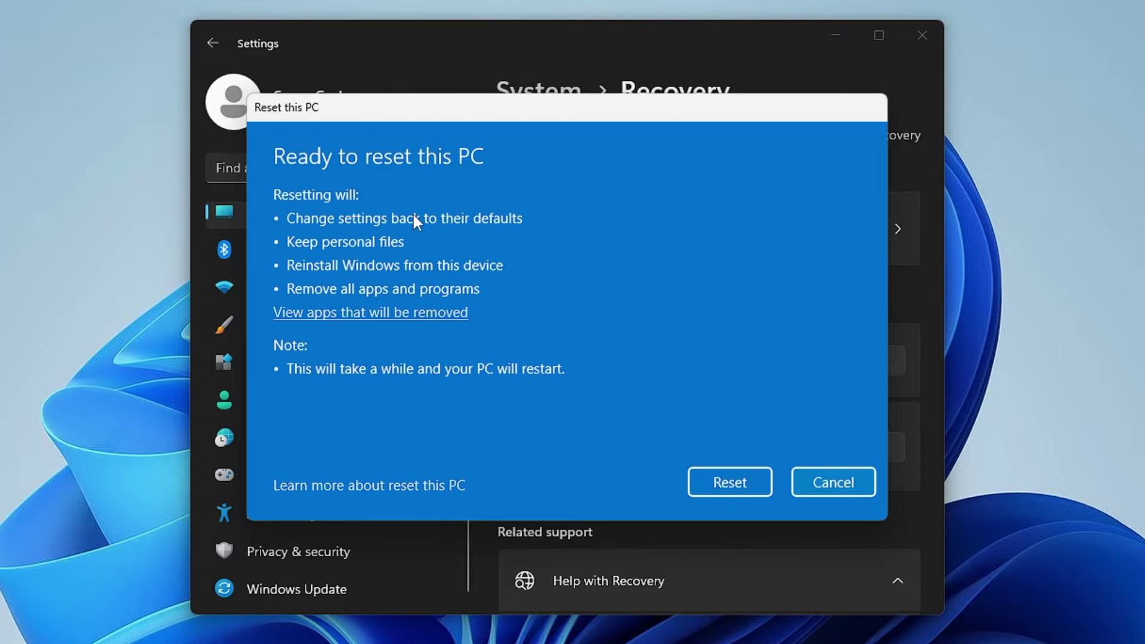
pyautogui.moveTo(467, 112); pyautogui.dragTo(521, 127)
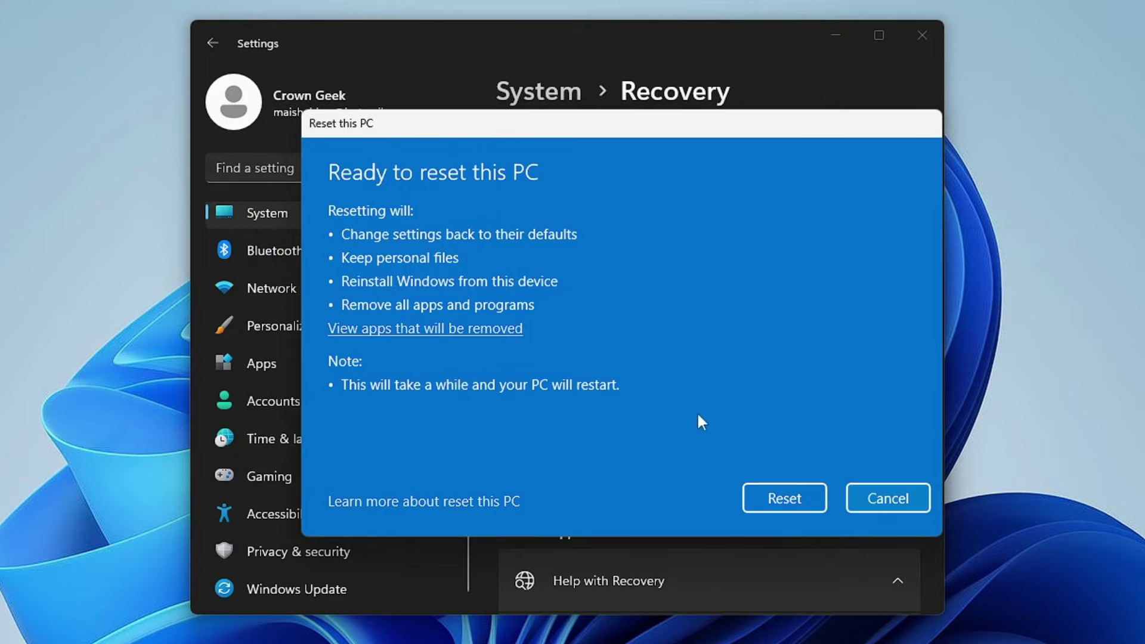
pyautogui.click(861, 491)
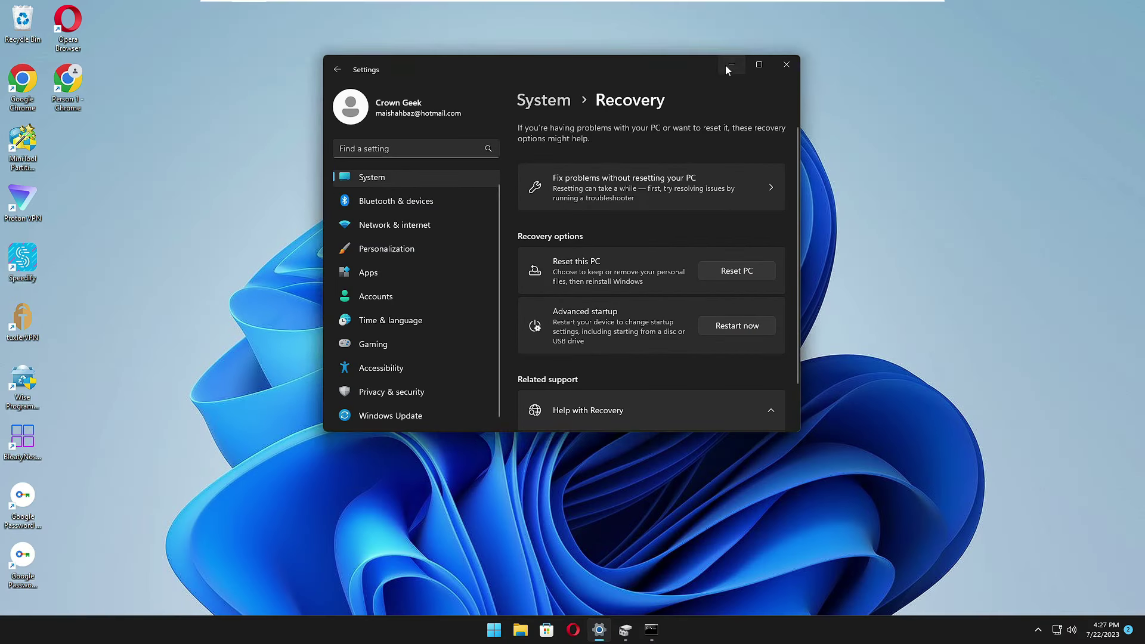
# Step: Minimize Settings and centre Disk Management, showing Disk 0's 674 MB recovery partition
pyautogui.click(726, 66)
pyautogui.click(626, 631)
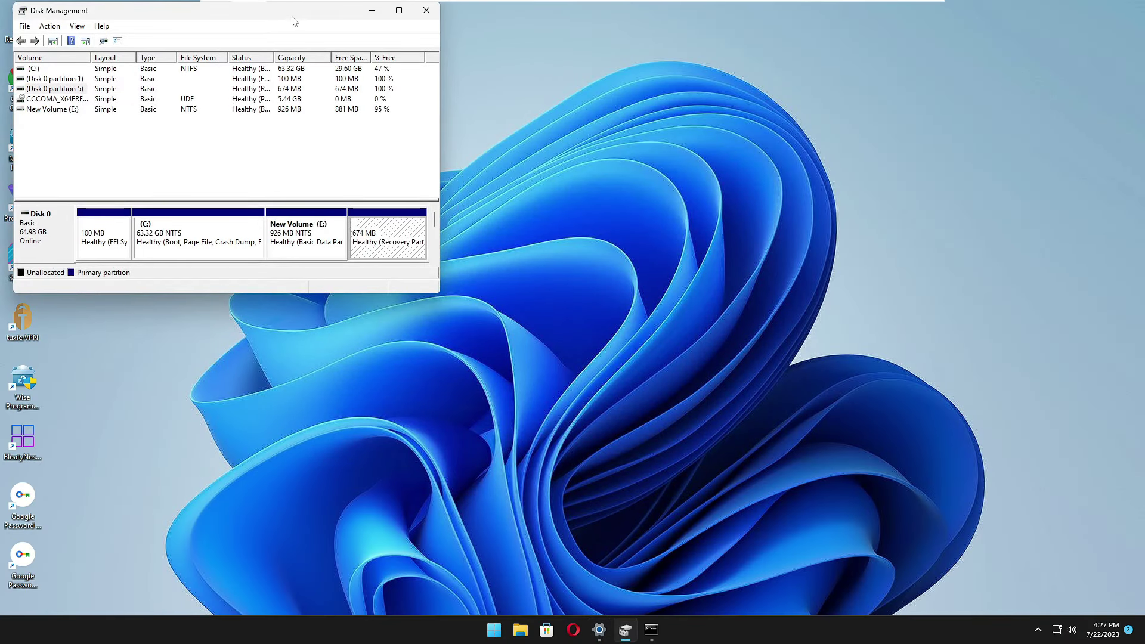
pyautogui.moveTo(293, 20); pyautogui.dragTo(635, 158)
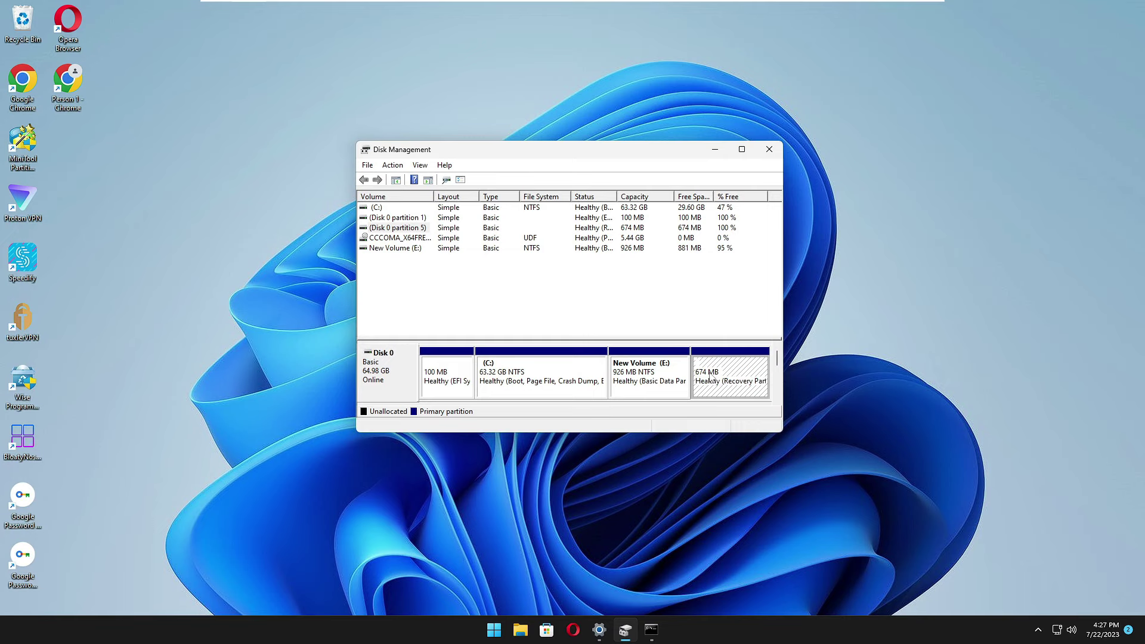